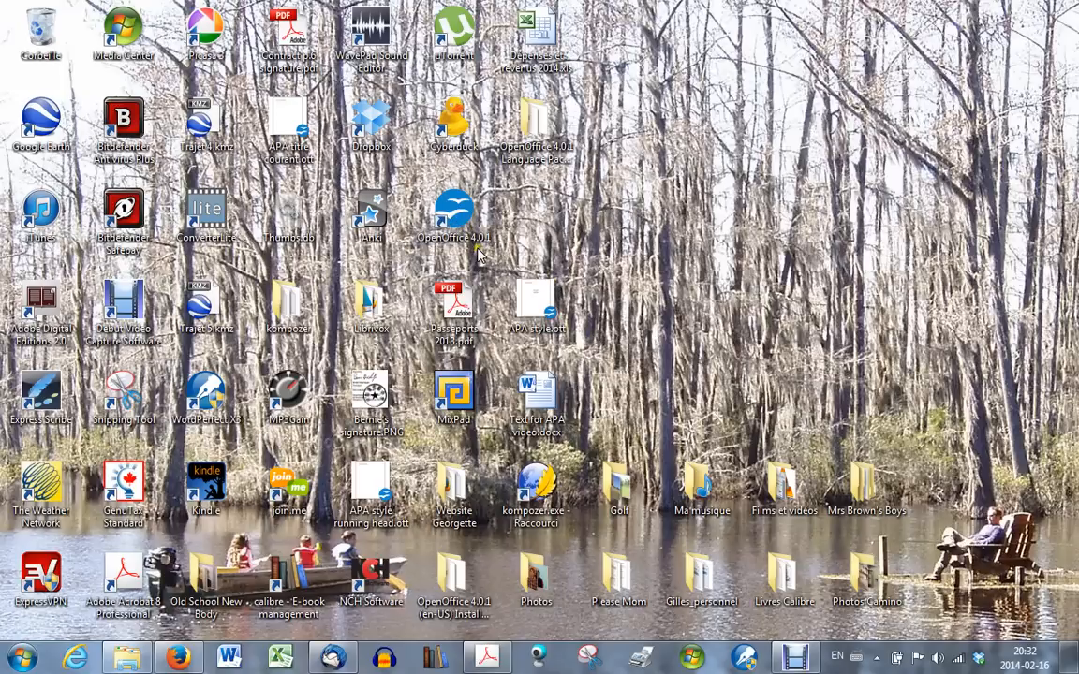
Open the APA style.ott template from the desktop and insert a page break at the start of page 3's body.
double_click(535, 309)
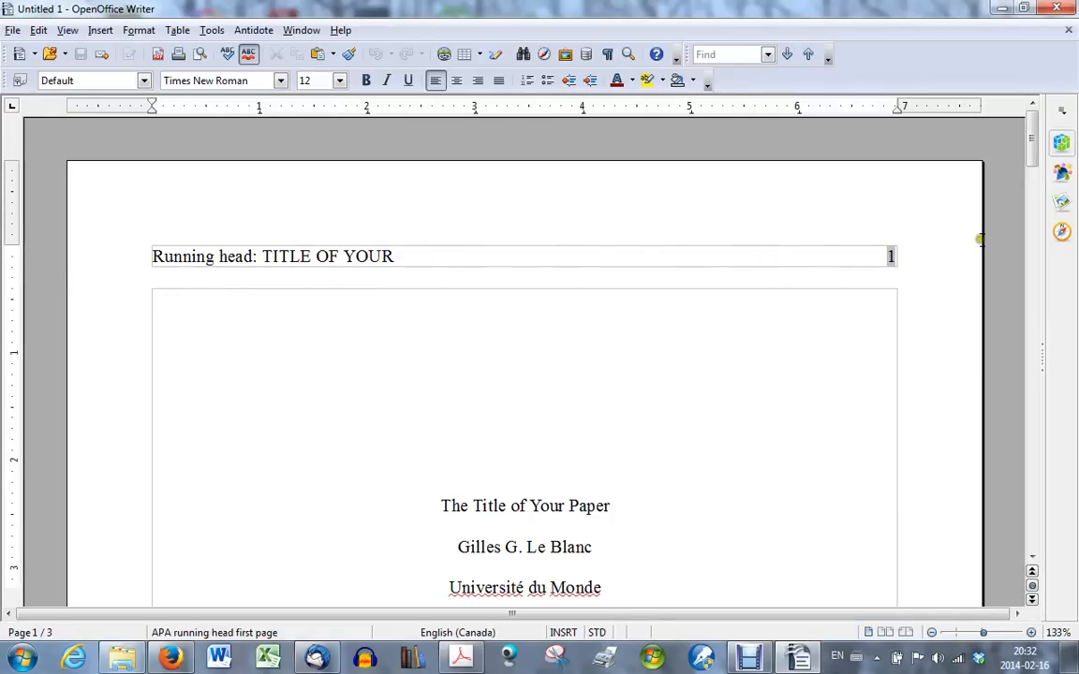
left_click_drag(1031, 161, 1015, 529)
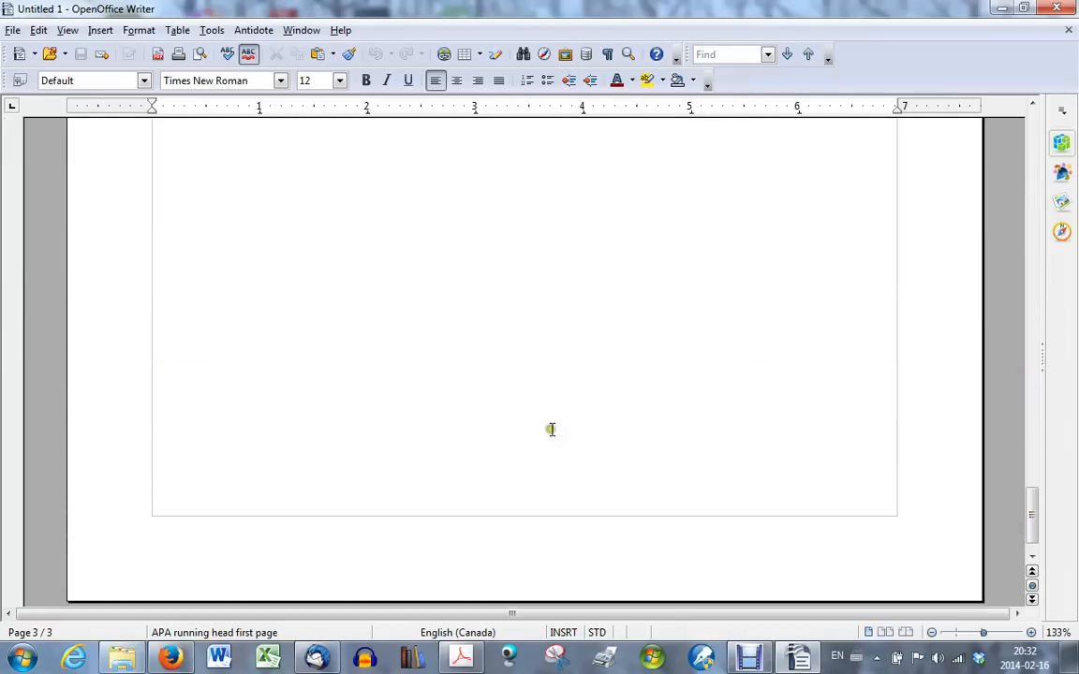
left_click(384, 426)
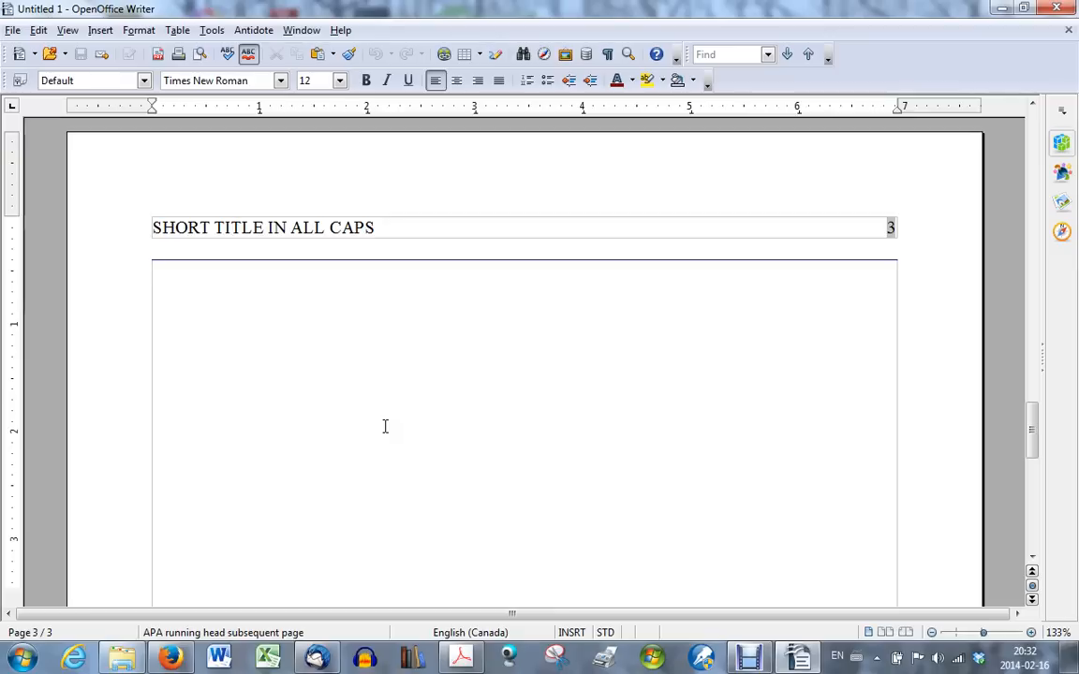
key("ctrl+Return")
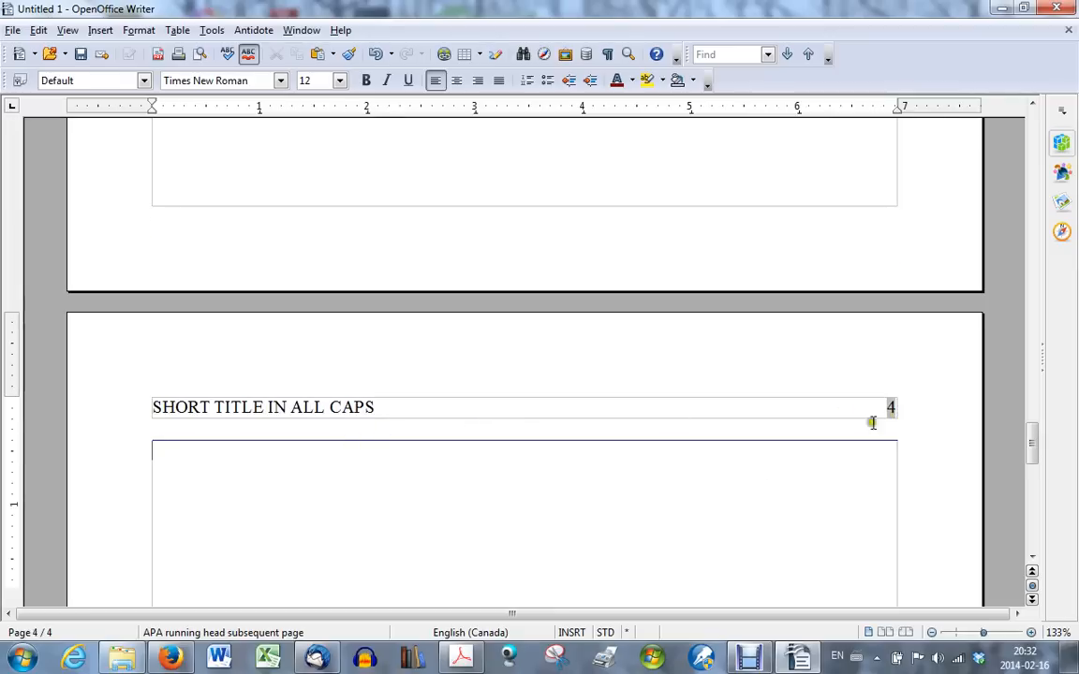
Add a centred "References" heading at the start of the new page 4, followed by a left-aligned line.
left_click(159, 453)
left_click_drag(1033, 444, 1027, 337)
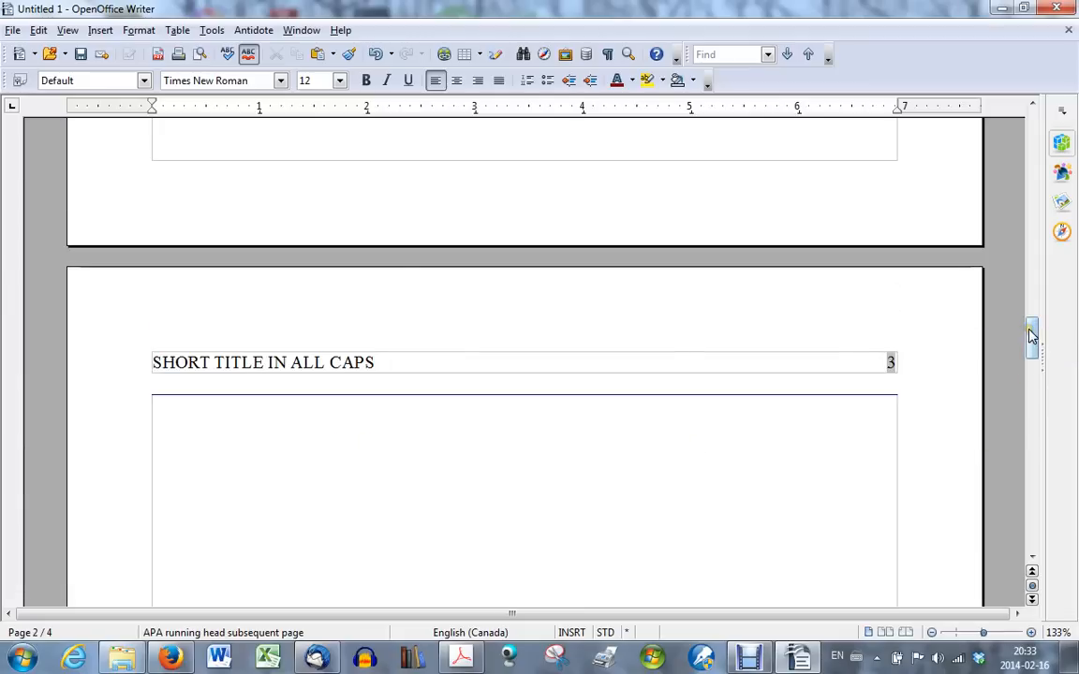
left_click_drag(1030, 341, 1031, 436)
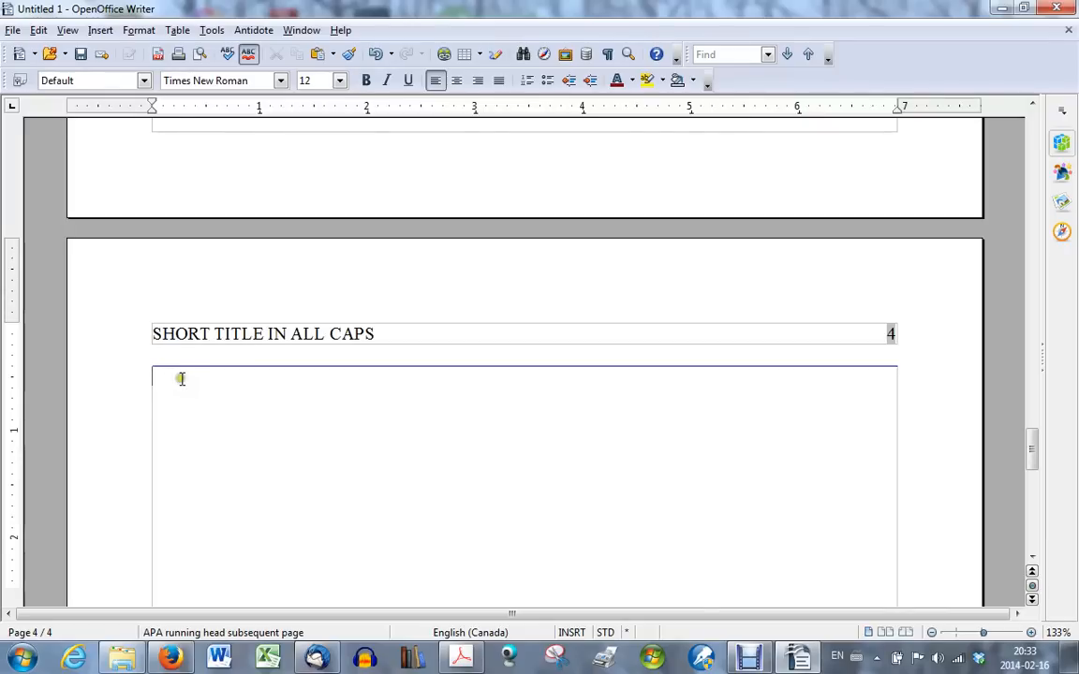
left_click(458, 82)
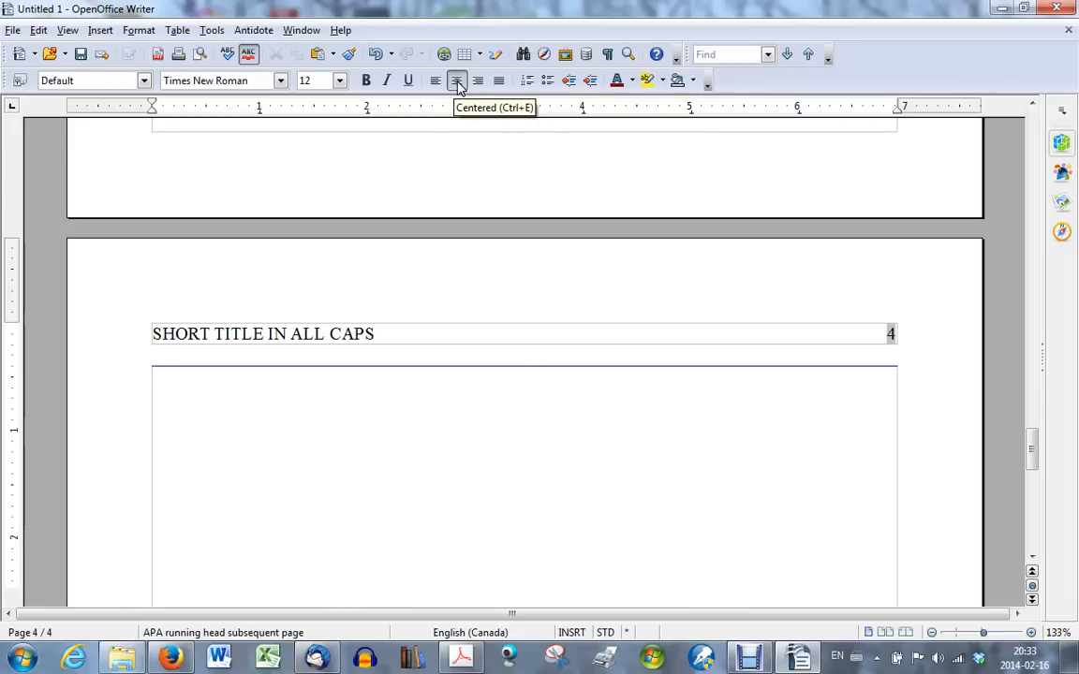
type("Re")
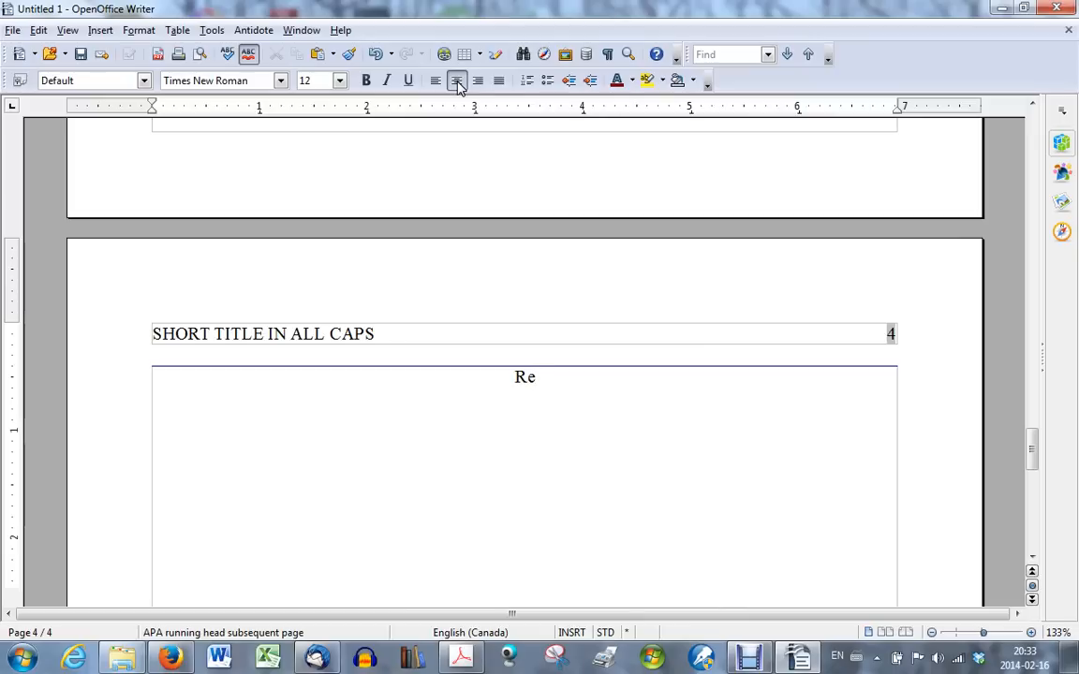
type("ferences")
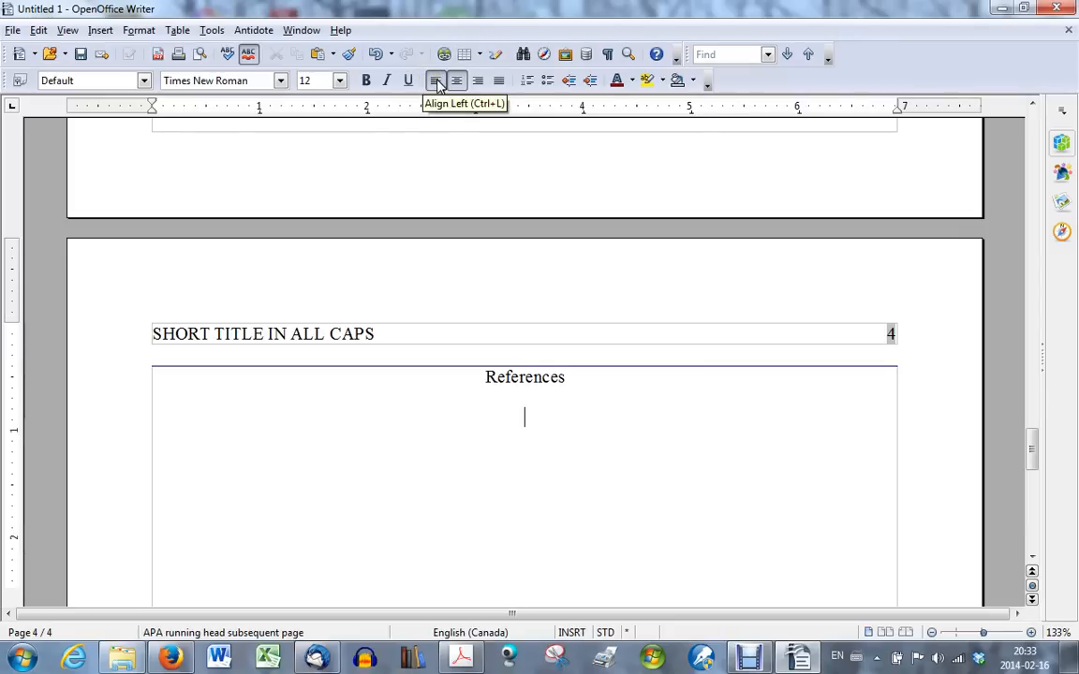
left_click(437, 82)
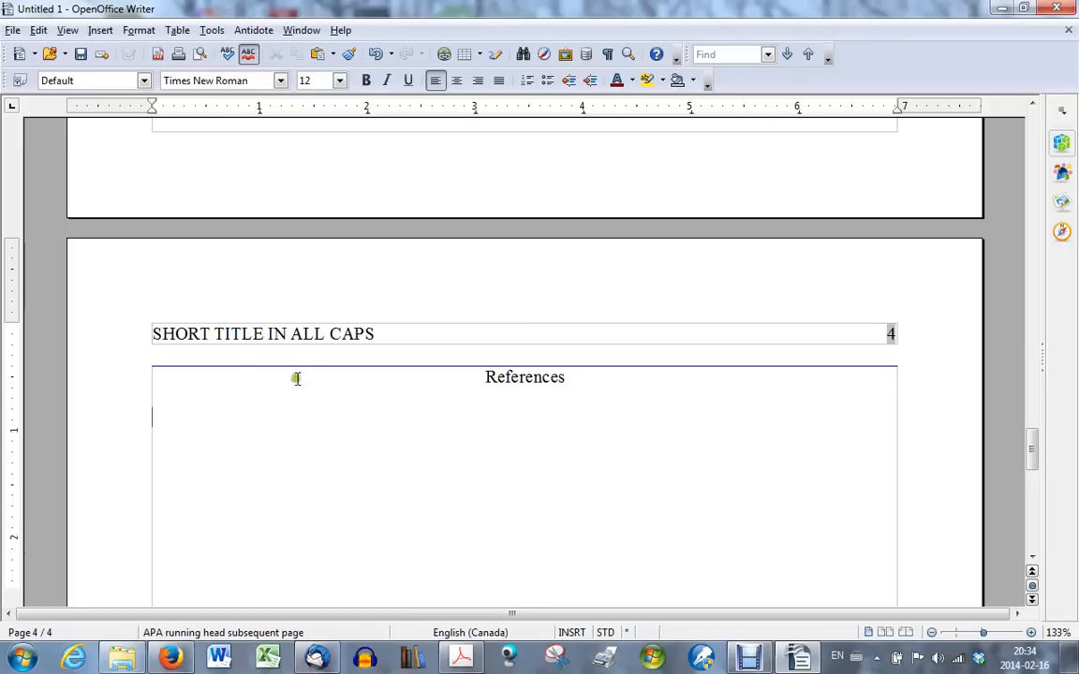
Give the paragraph below the References heading a hanging indent: 0.5" before text and -0.5" for the first line.
left_click(136, 31)
left_click(167, 97)
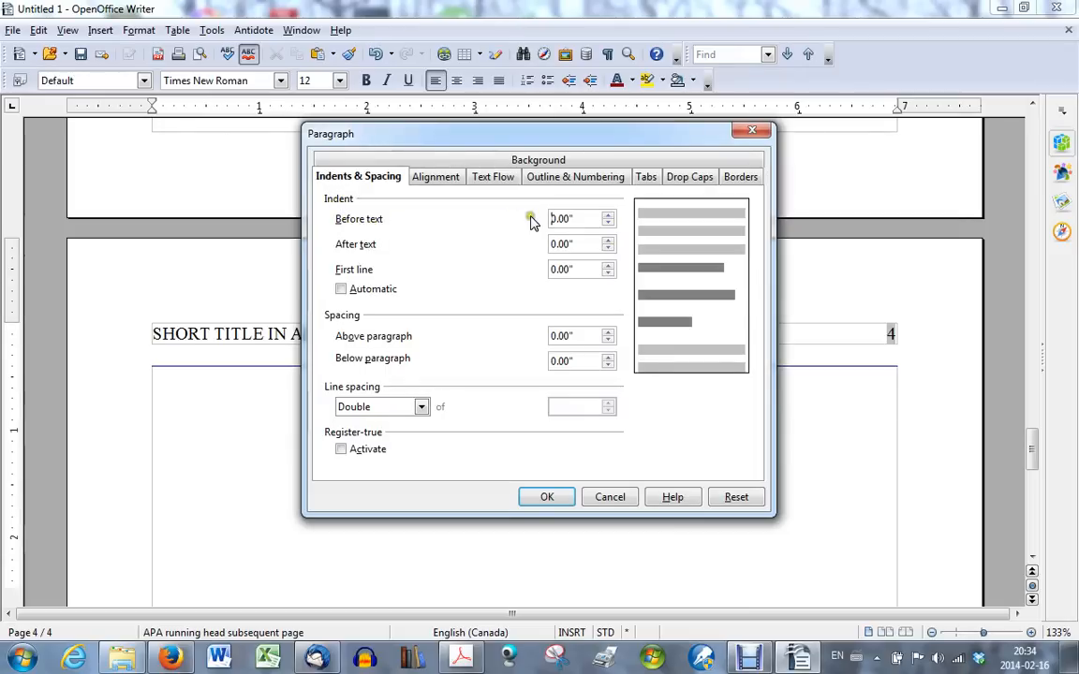
left_click(568, 219)
left_click_drag(567, 219, 548, 217)
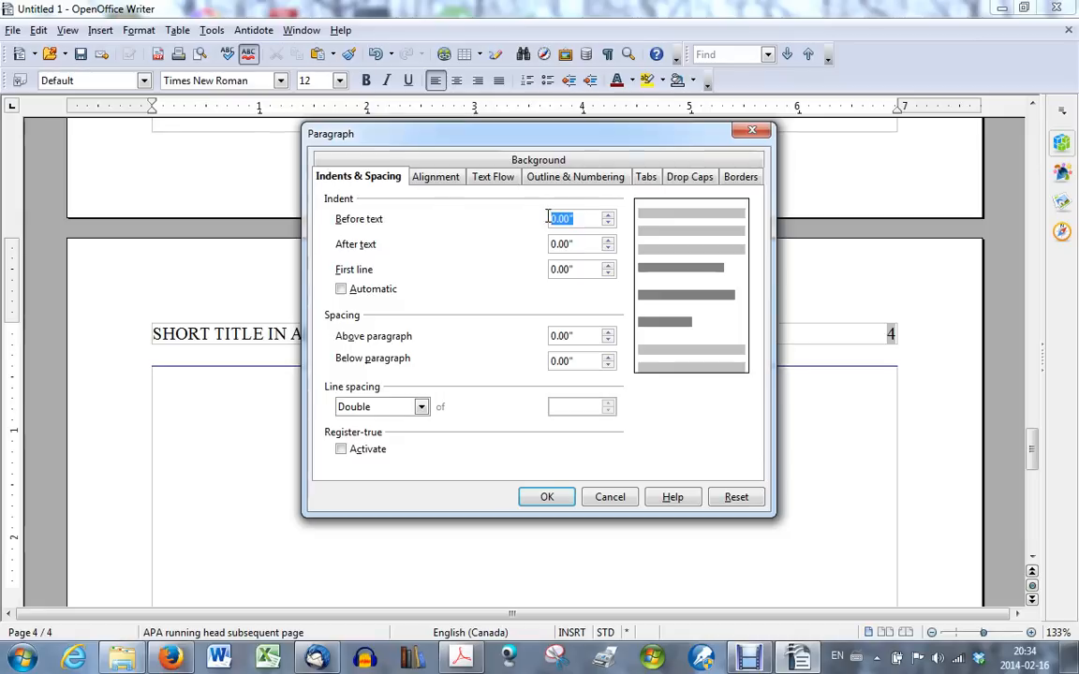
type(".5")
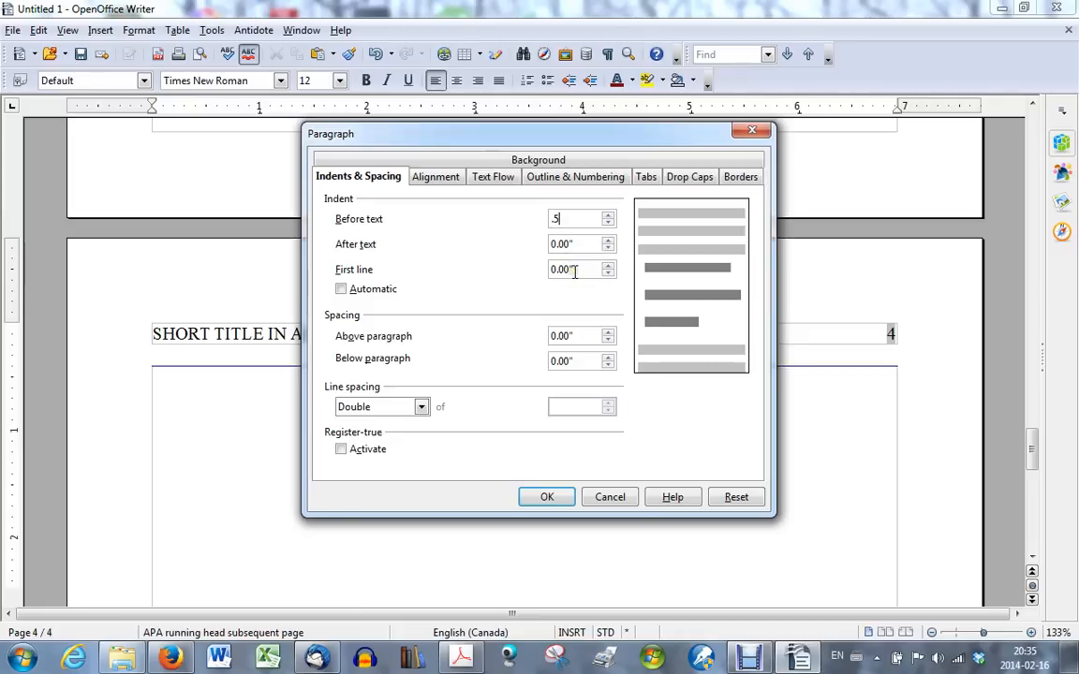
left_click_drag(574, 270, 530, 272)
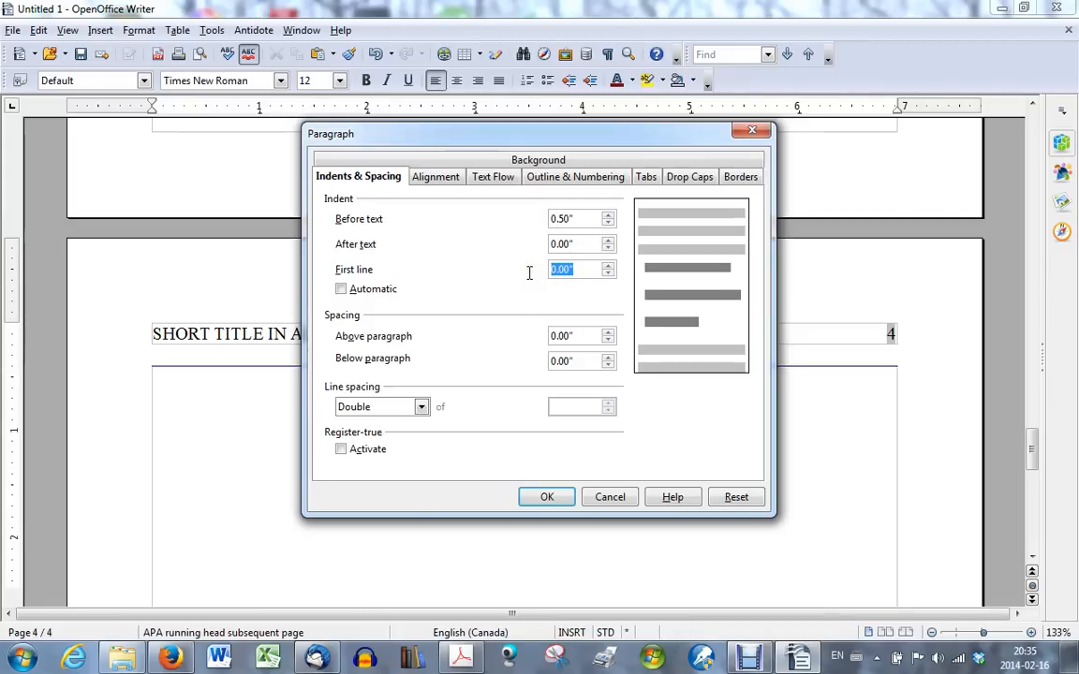
type("-.5")
left_click(543, 498)
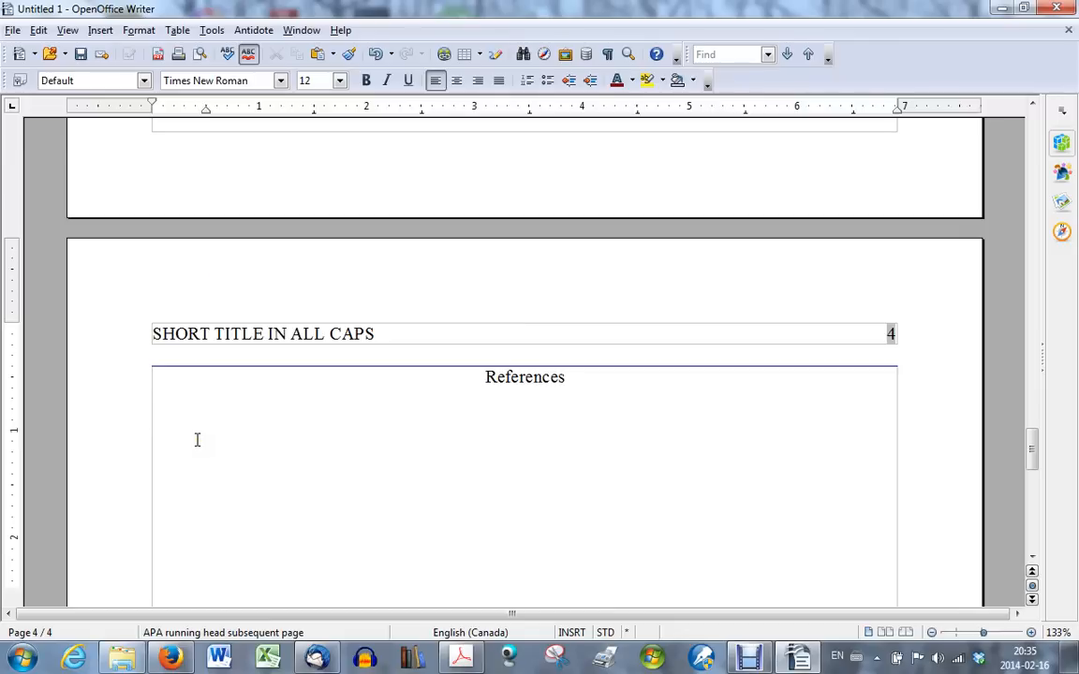
Begin the first reference entry with the two authors' names joined by an ampersand and the year (2012), ending with a period.
type("Ander")
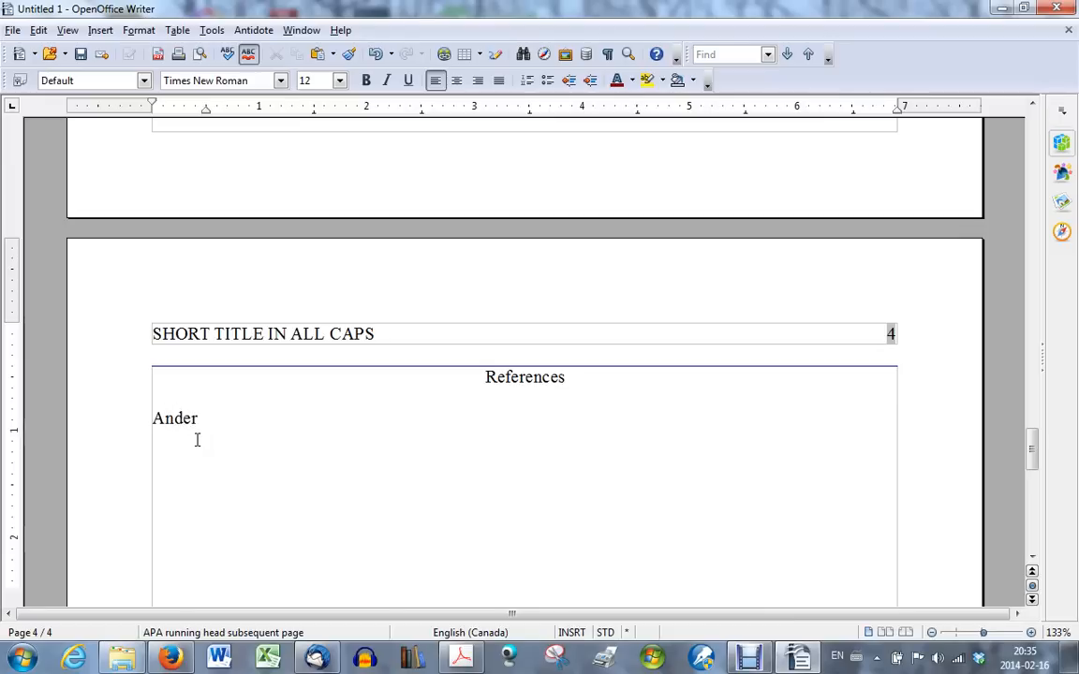
type("s, J., & Biele")
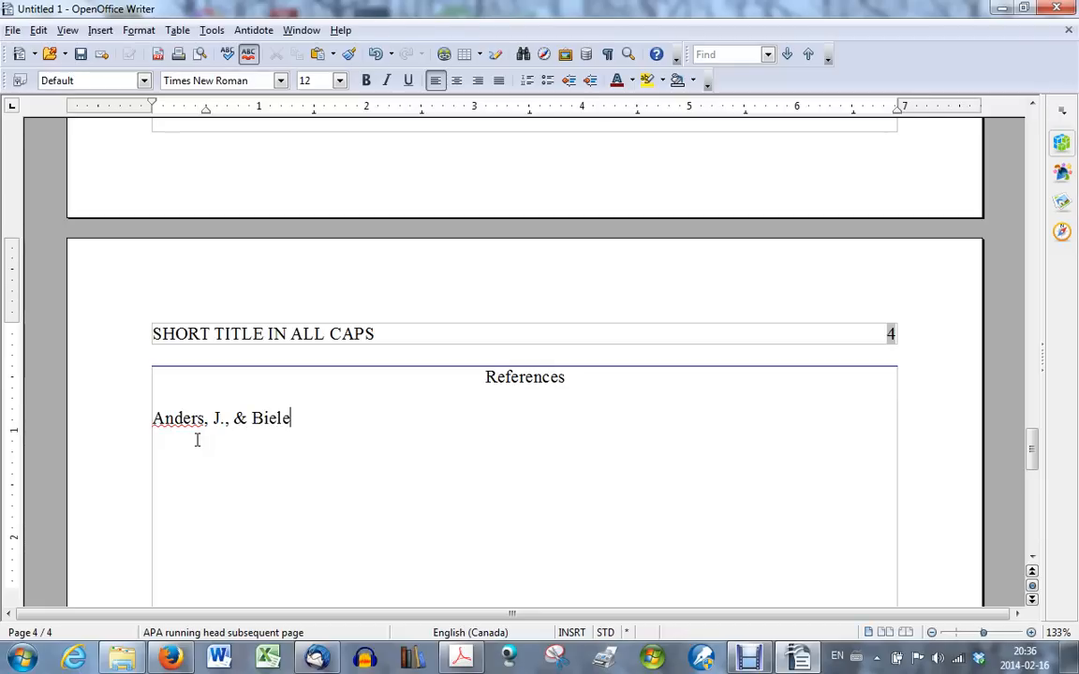
type("r, R. (2012)")
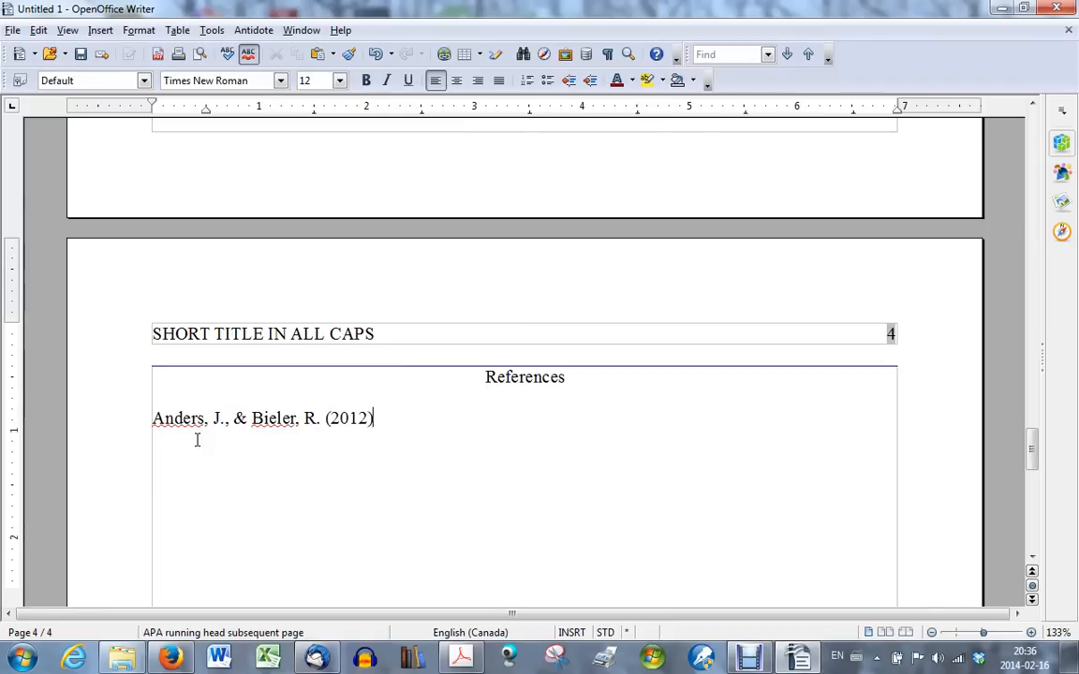
type(".")
Add the book title "Apa made easy, if that is possible." in italics and return to regular text.
key("ctrl+i")
type("A")
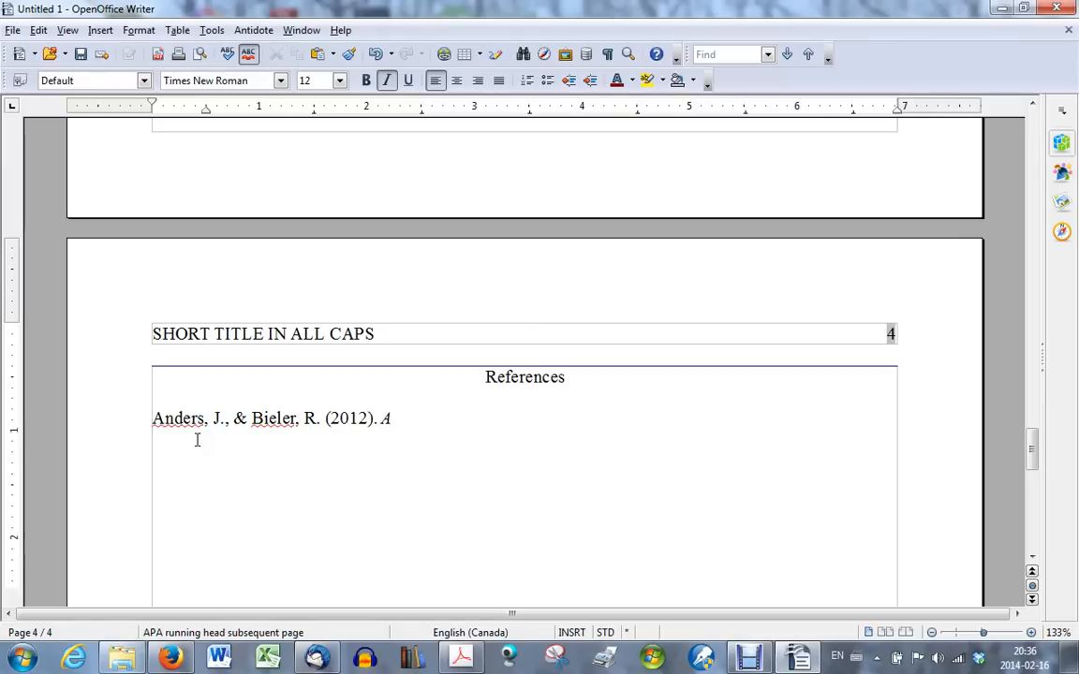
type("pa  mad")
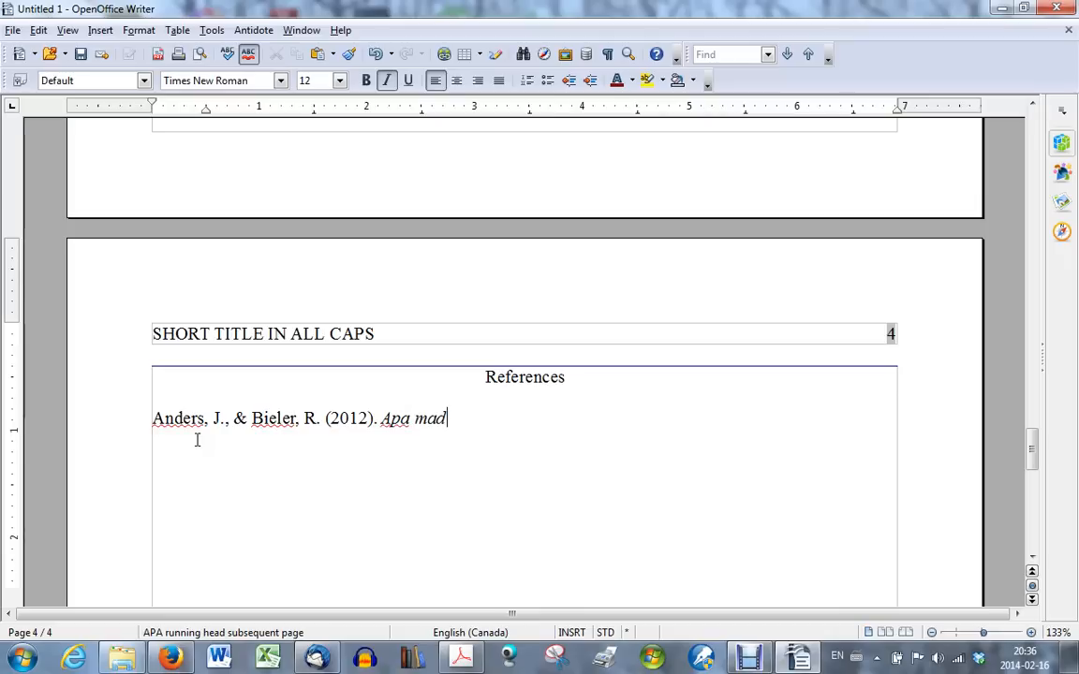
type("e easy, if that is possible")
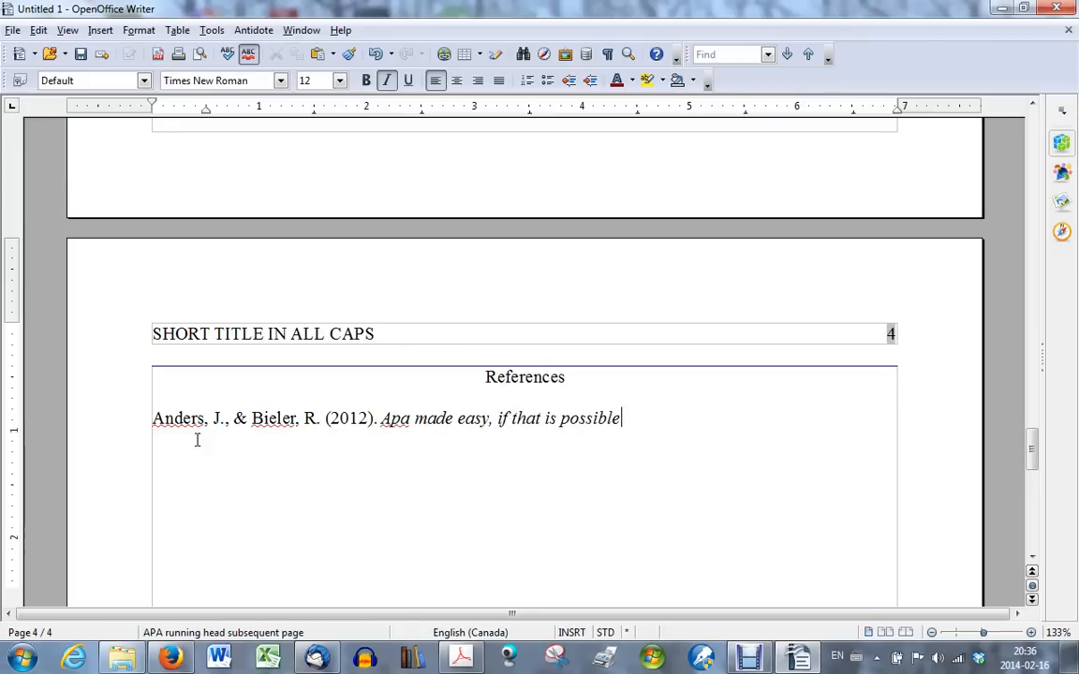
type(".")
key("ctrl+i")
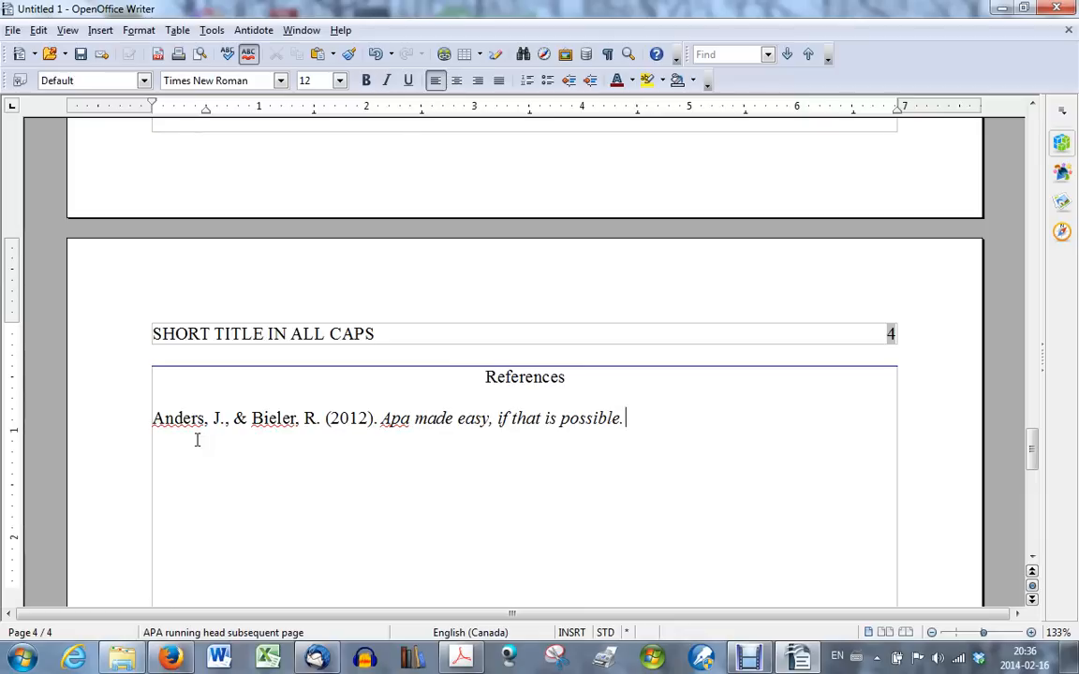
Add the place of publication "New York, NY:" after the book title.
type("New Yor")
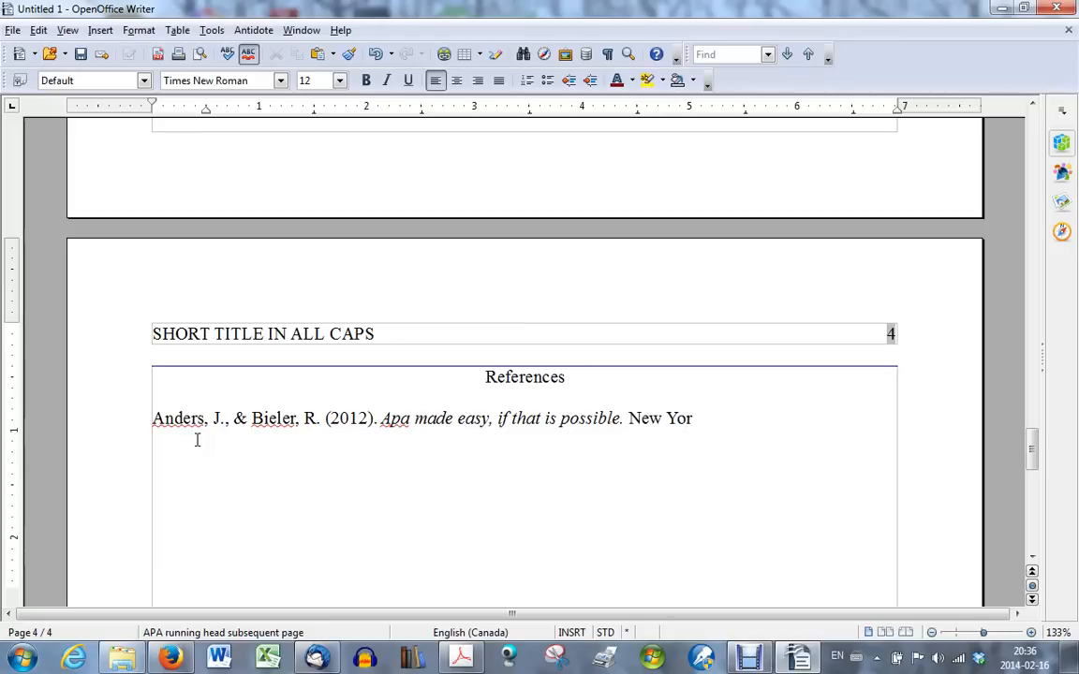
type("k,NY:")
key("Left")
key("Left")
key("Left")
key("Right")
key("Right")
key("Right")
Finish the entry with the publisher "The University of Timbucto Press." and start a new paragraph after it.
type("The ")
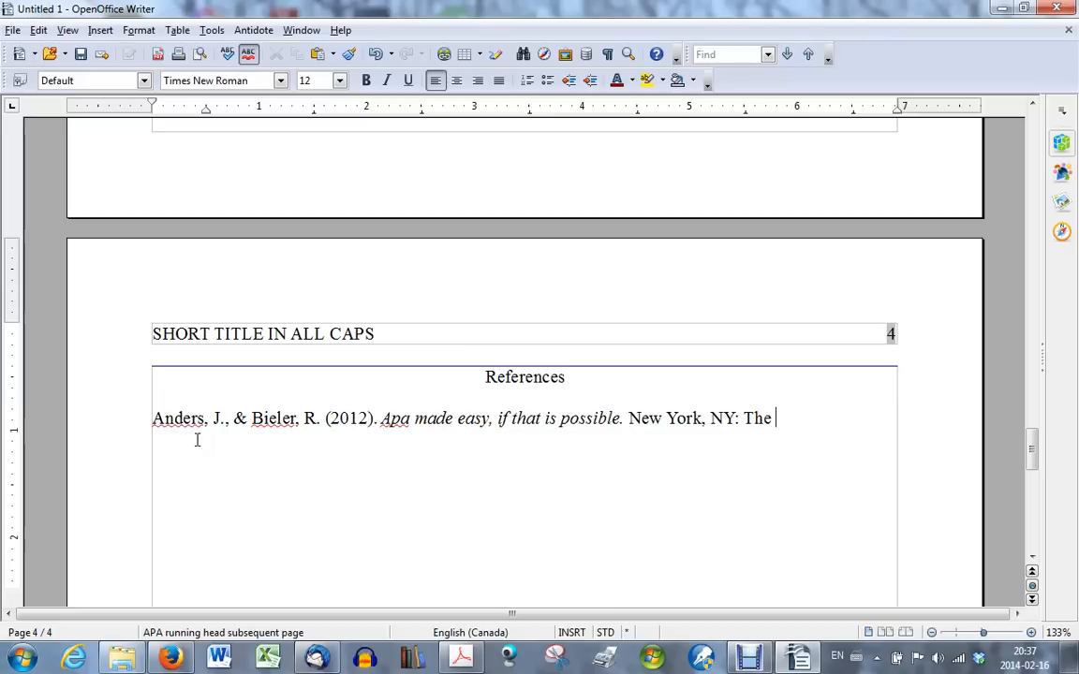
type("Univer")
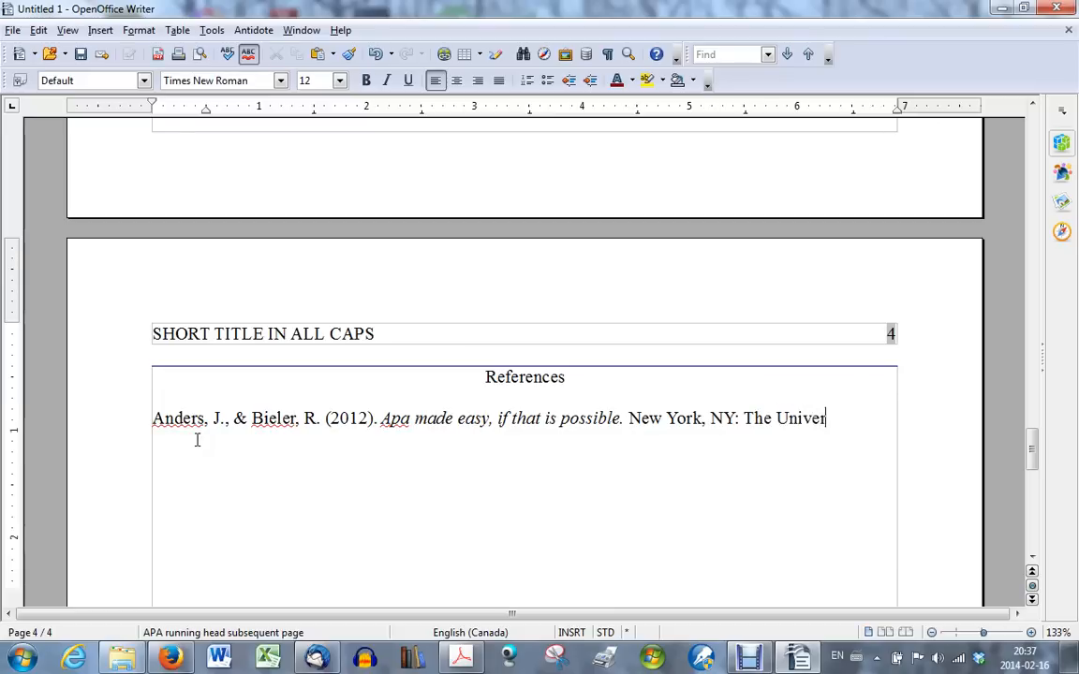
type("sity of Timbuc")
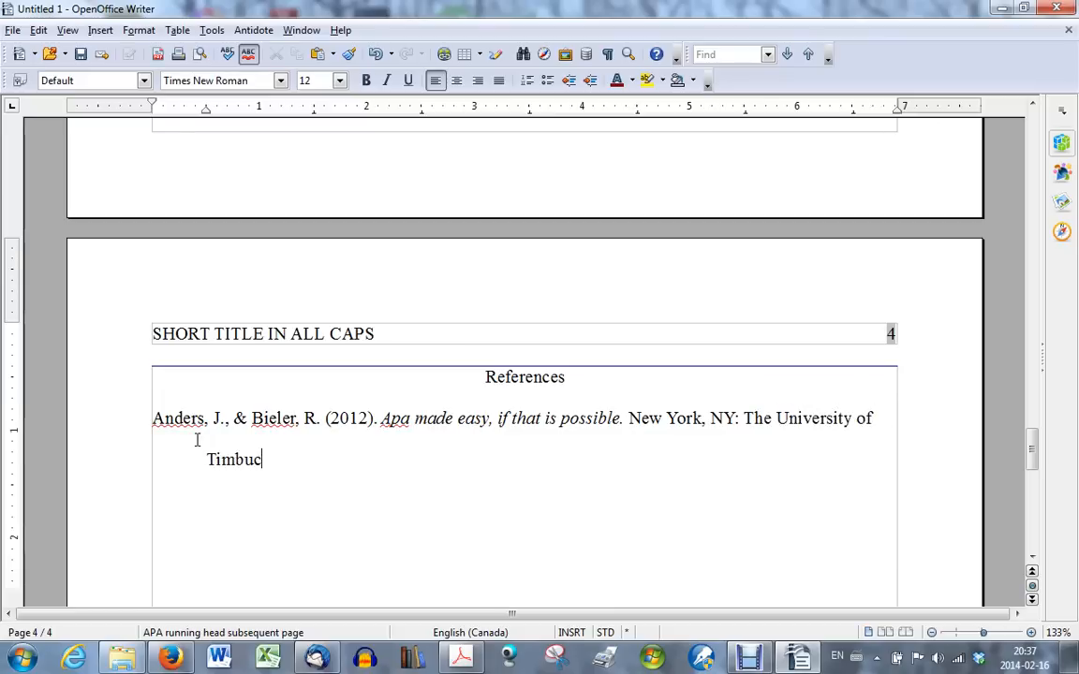
type("to Press.")
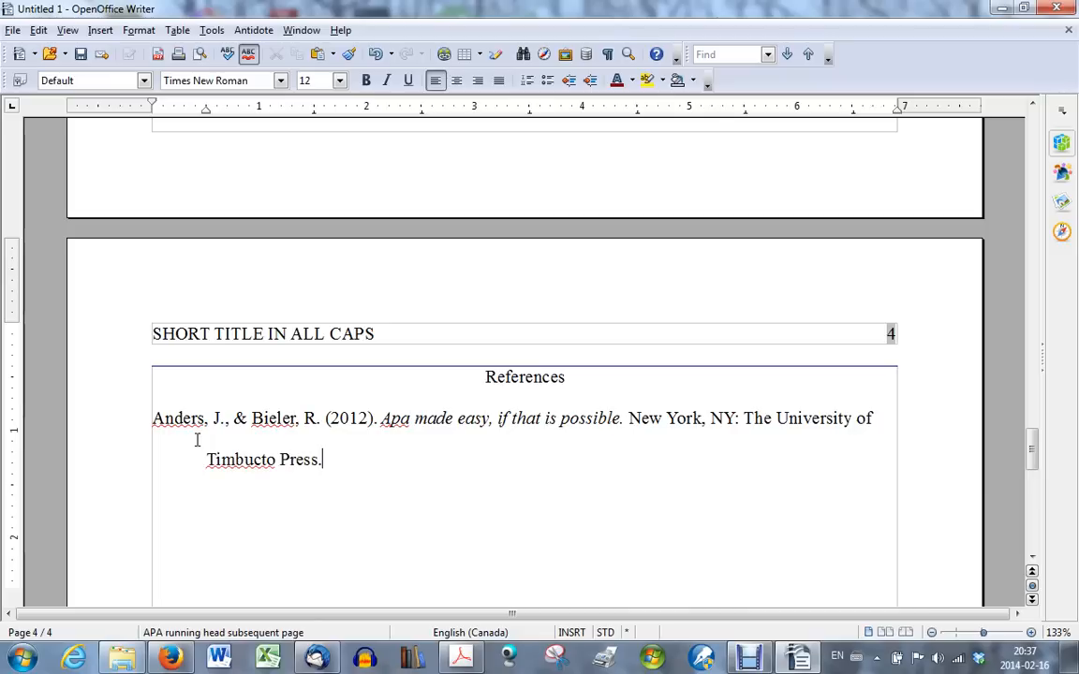
key("Return")
left_click(324, 462)
key("Return")
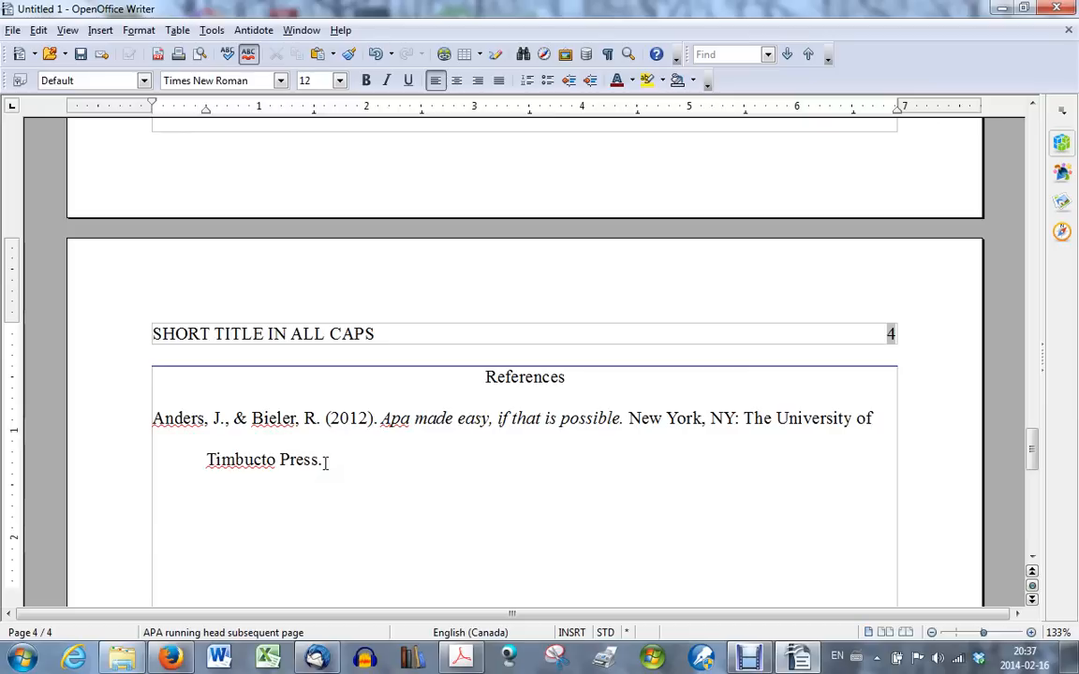